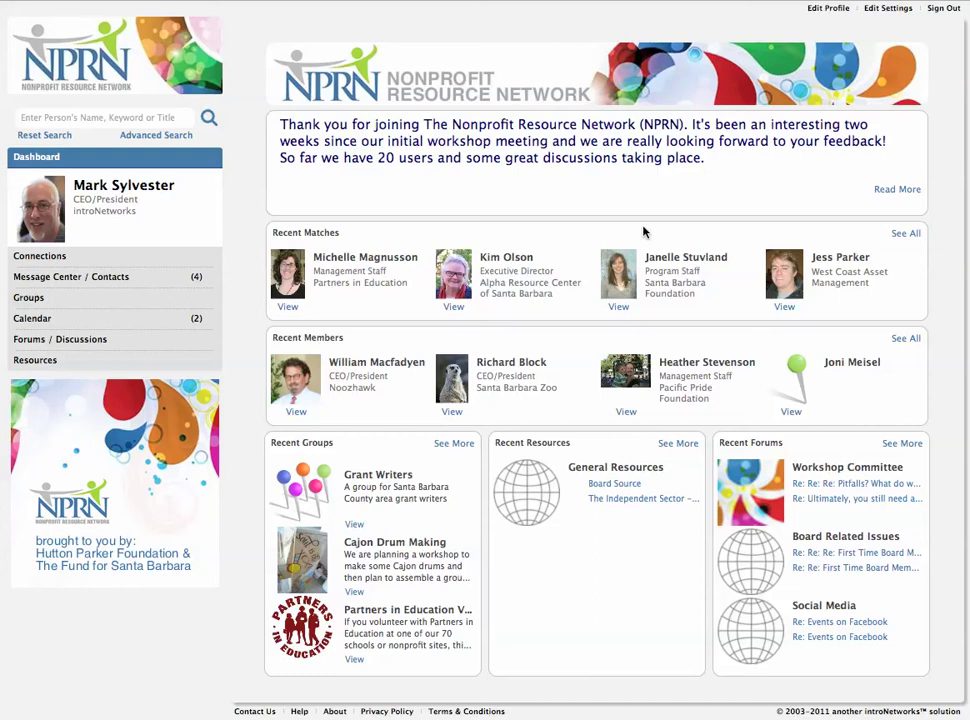
Open the profile for editing and look through the contact information down to the phone and website fields
click(832, 12)
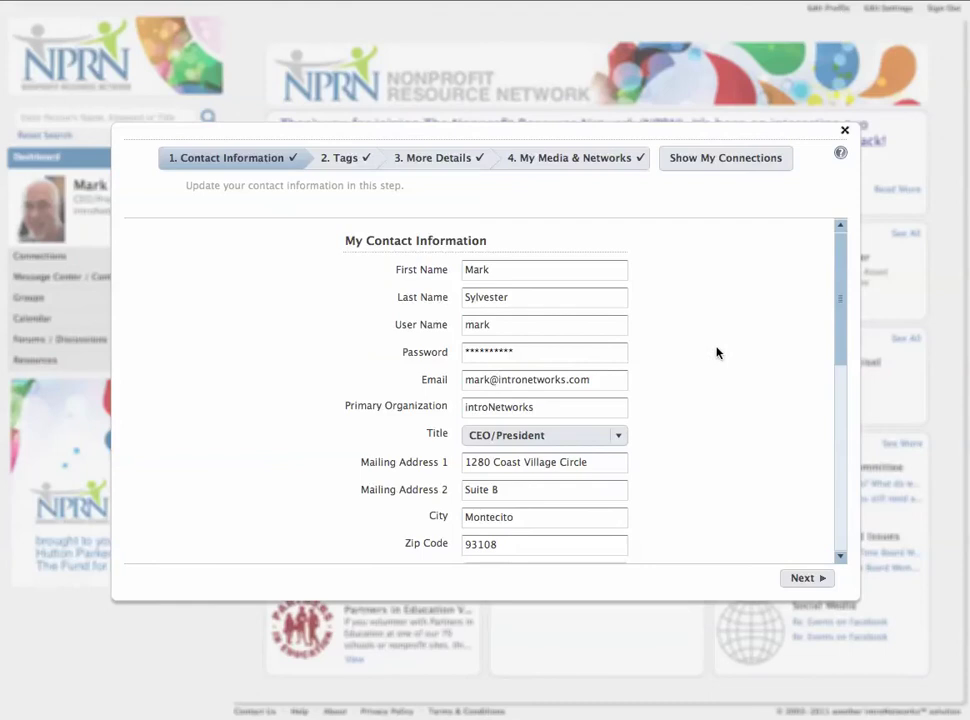
mouse_move(840, 250)
mouse_down()
mouse_move(840, 446)
mouse_move(836, 238)
mouse_up()
scroll(458, 390, down, 5)
click(474, 377)
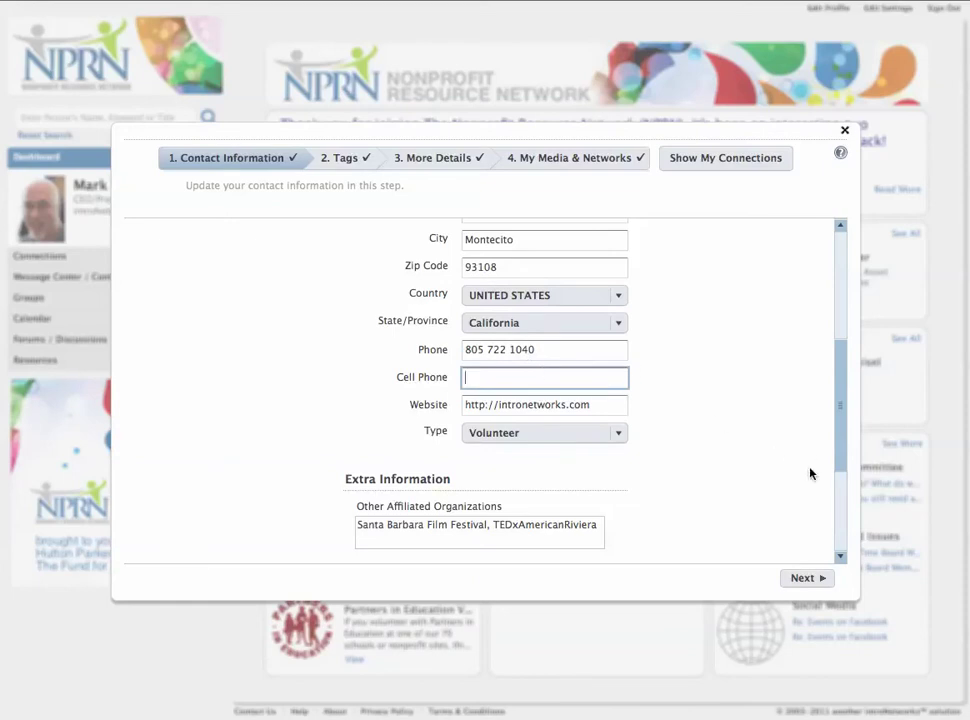
Go to the profile's Tags stage and lower Social Media and Creative Thinking below Love of Learning under How I Can Help
click(812, 580)
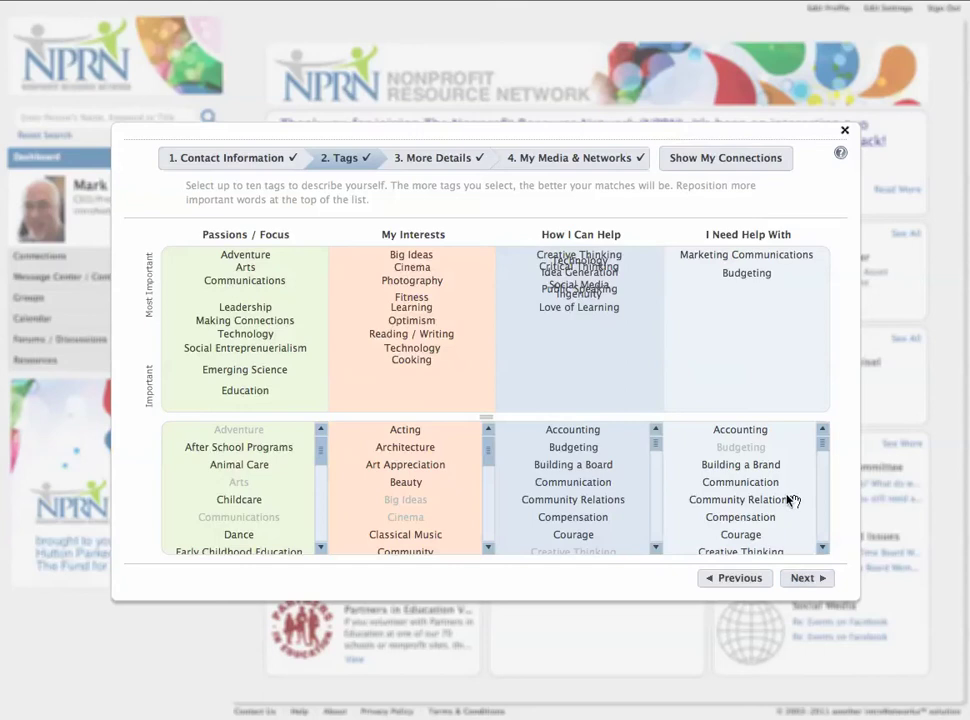
drag(580, 287, 590, 341)
drag(589, 262, 588, 322)
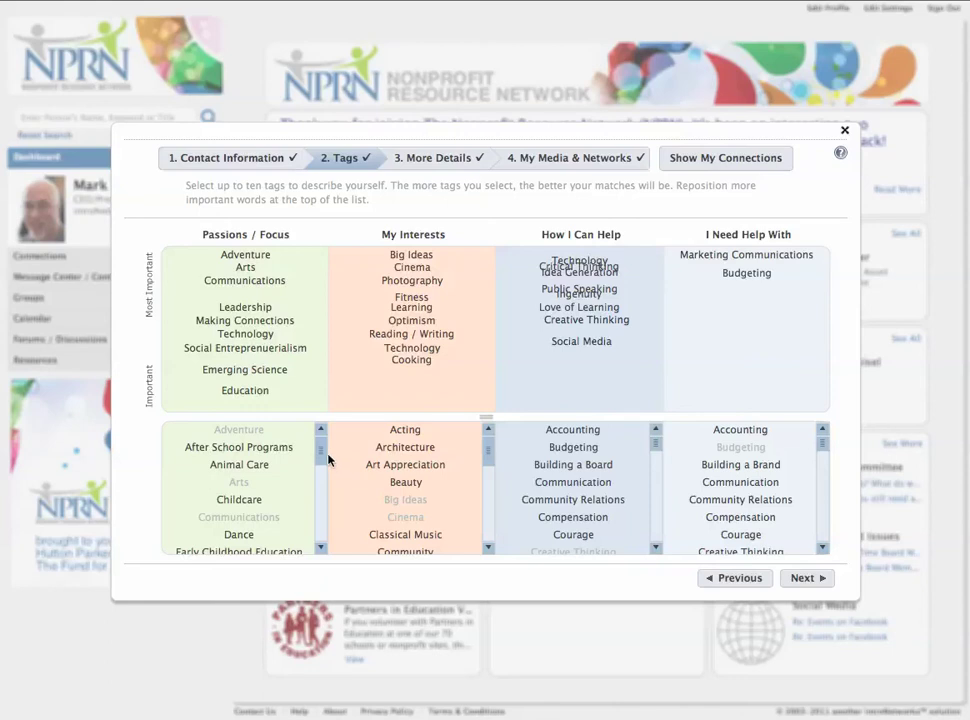
Add the Community tag below Cooking under My Interests and remove Ingenuity from How I Can Help
drag(490, 453, 490, 474)
drag(418, 456, 422, 370)
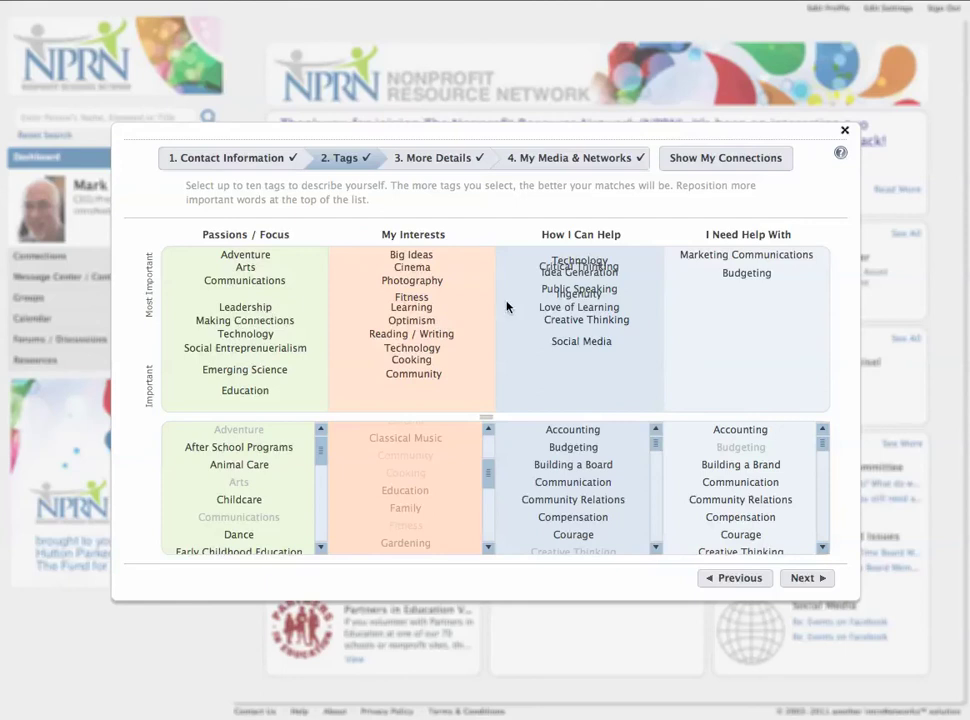
drag(568, 297, 713, 311)
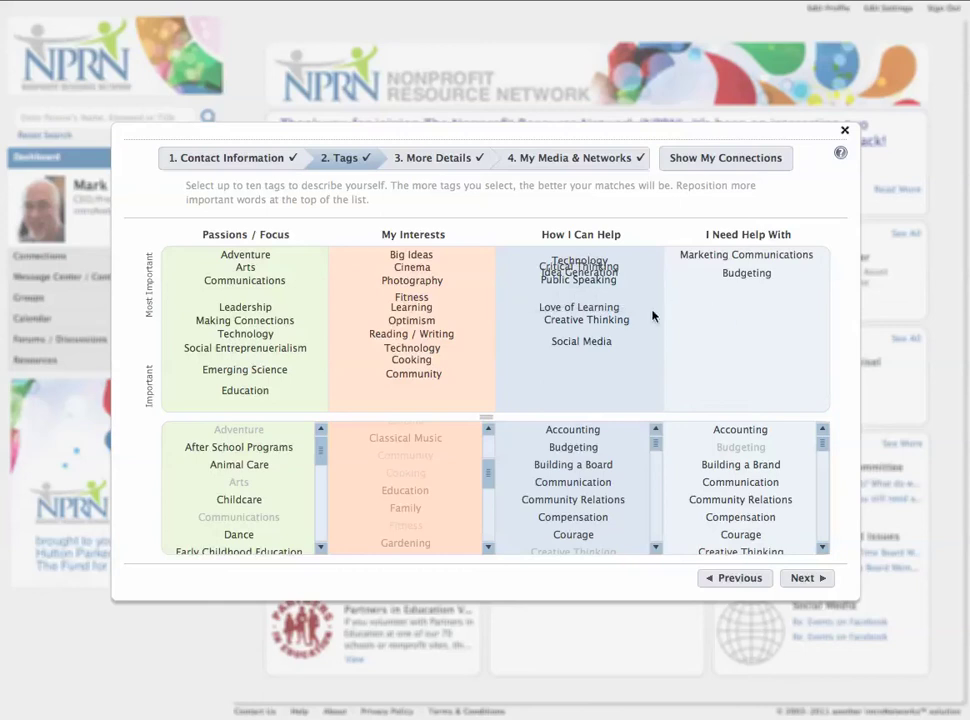
Enlarge the selected-tags area, place Critical Thinking between Public Speaking and Love of Learning, and restore the available-tags lists
drag(488, 419, 492, 565)
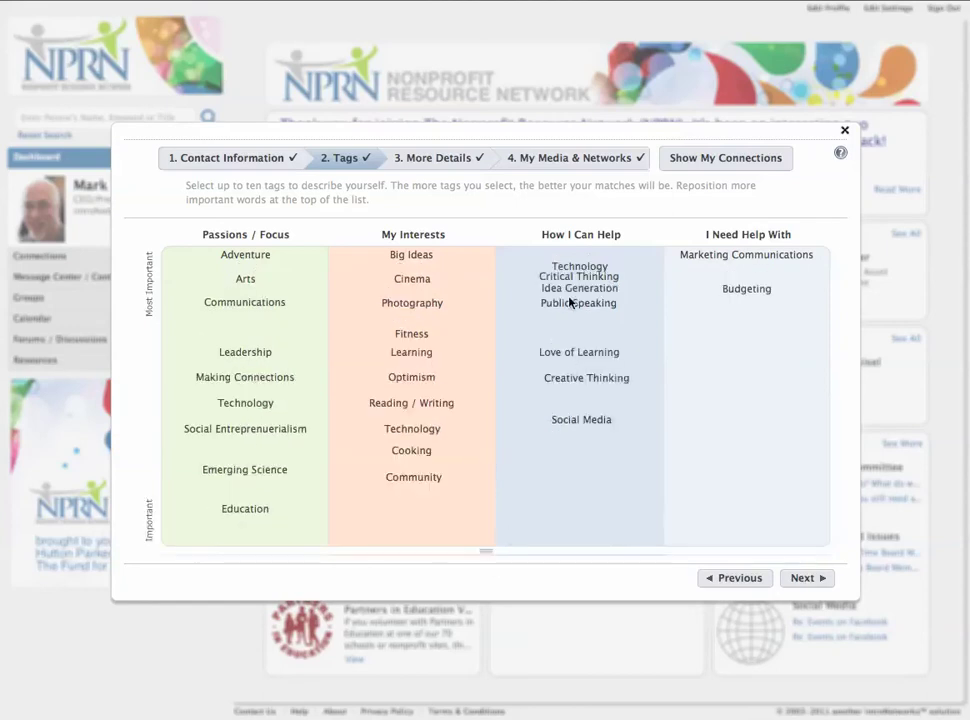
mouse_move(569, 276)
mouse_down()
mouse_move(574, 322)
mouse_move(578, 281)
mouse_move(578, 325)
mouse_up()
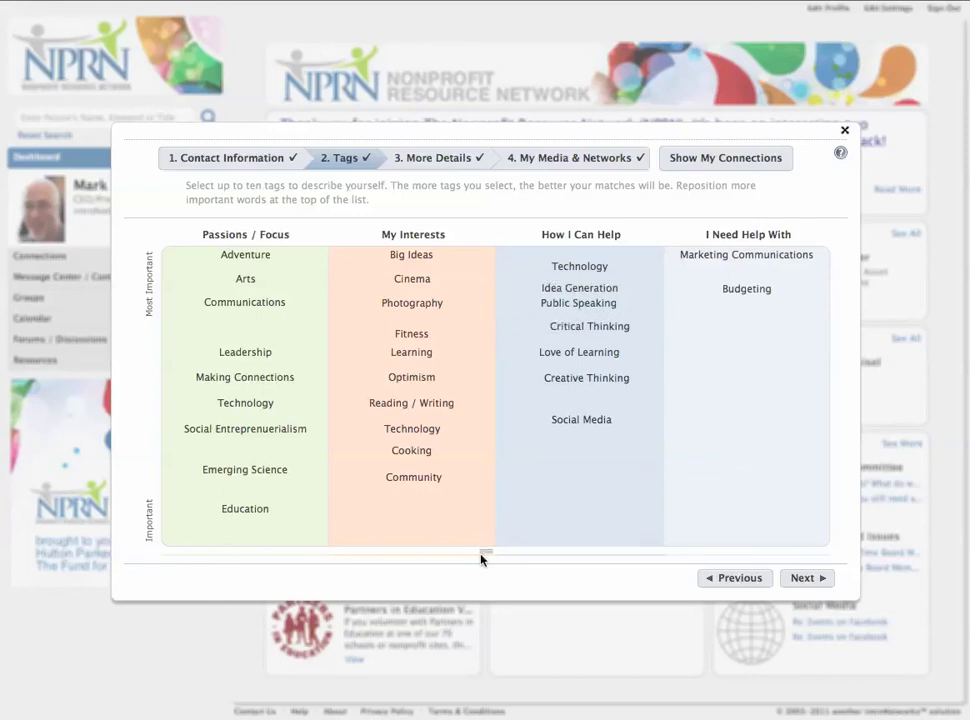
drag(485, 551, 468, 418)
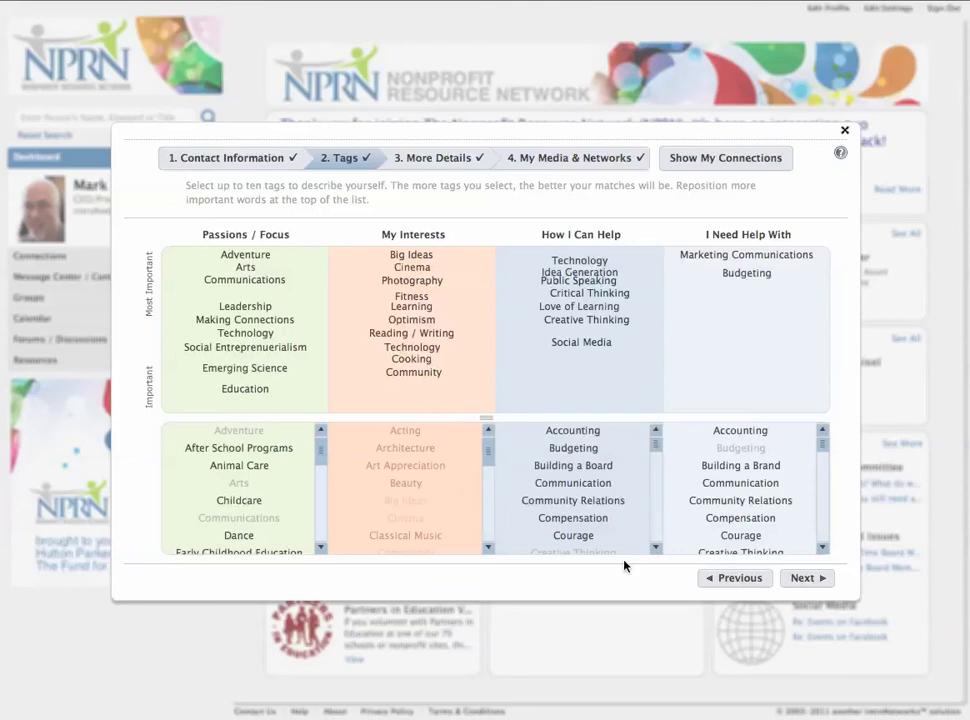
Review the More Details answers and the portrait, networks, files and video sections of My Media & Networks
click(800, 578)
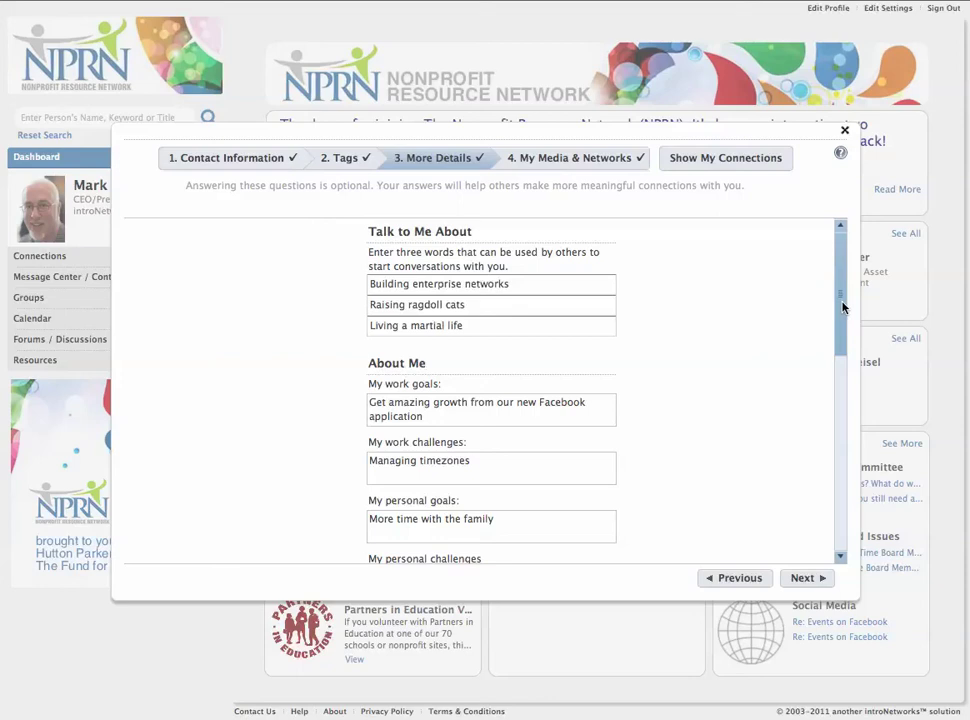
drag(842, 307, 840, 386)
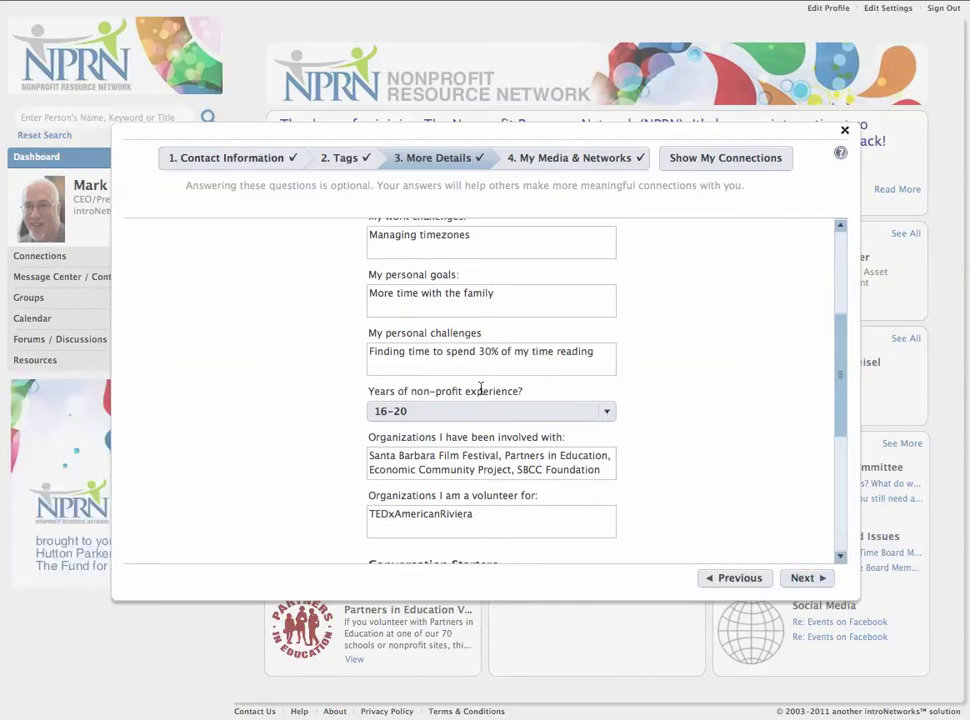
click(801, 578)
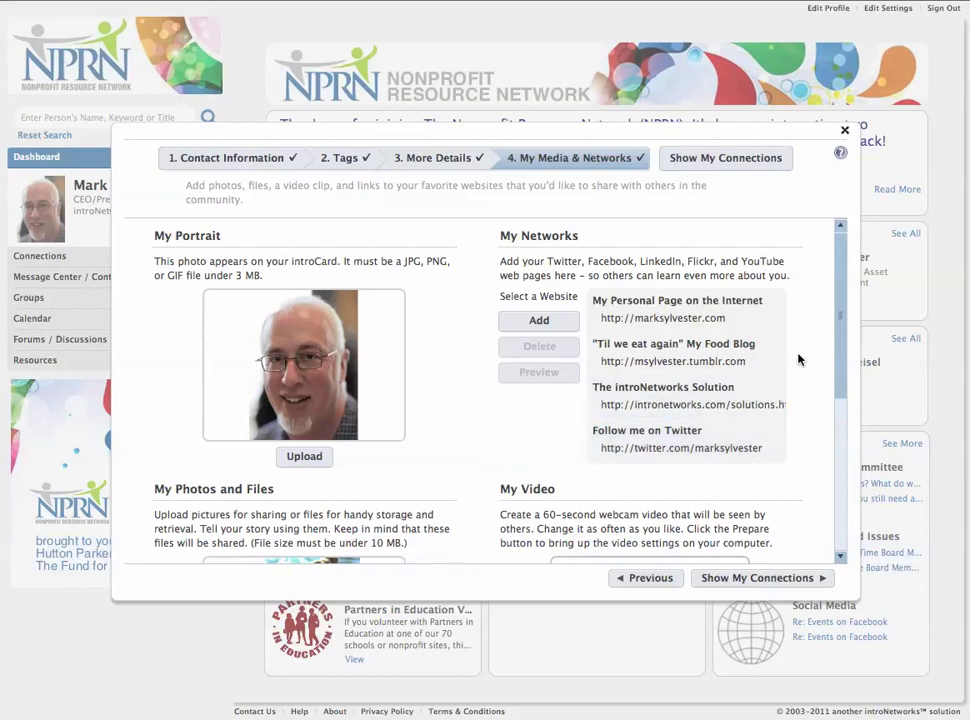
drag(840, 352, 838, 472)
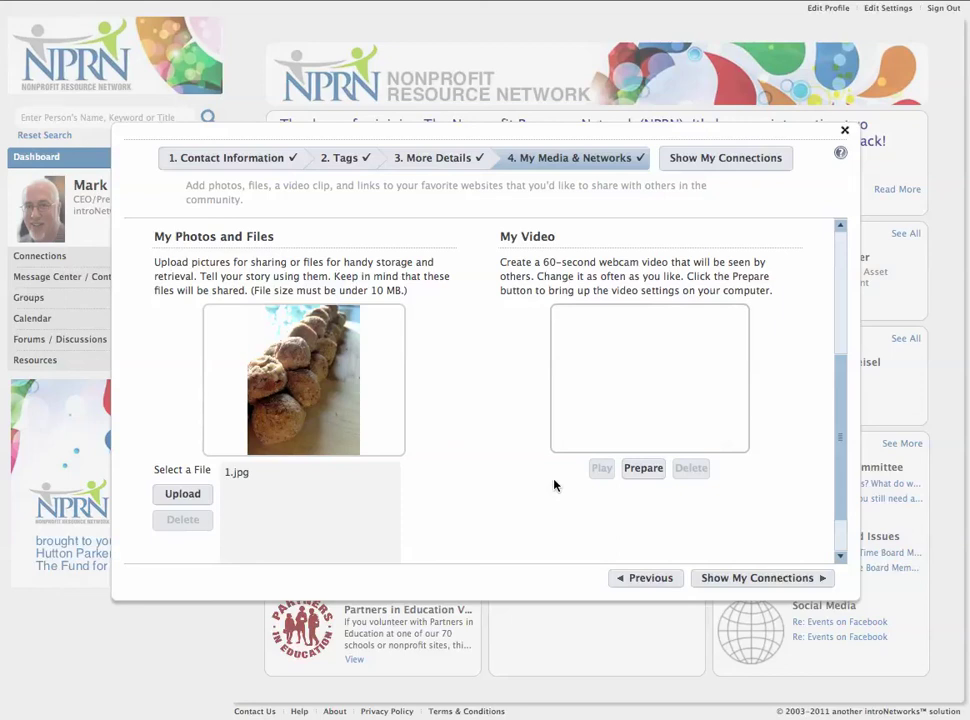
Show the connections map and check the tags in common with the Pacific Pride Foundation staff member at the circle's outer edge
click(758, 578)
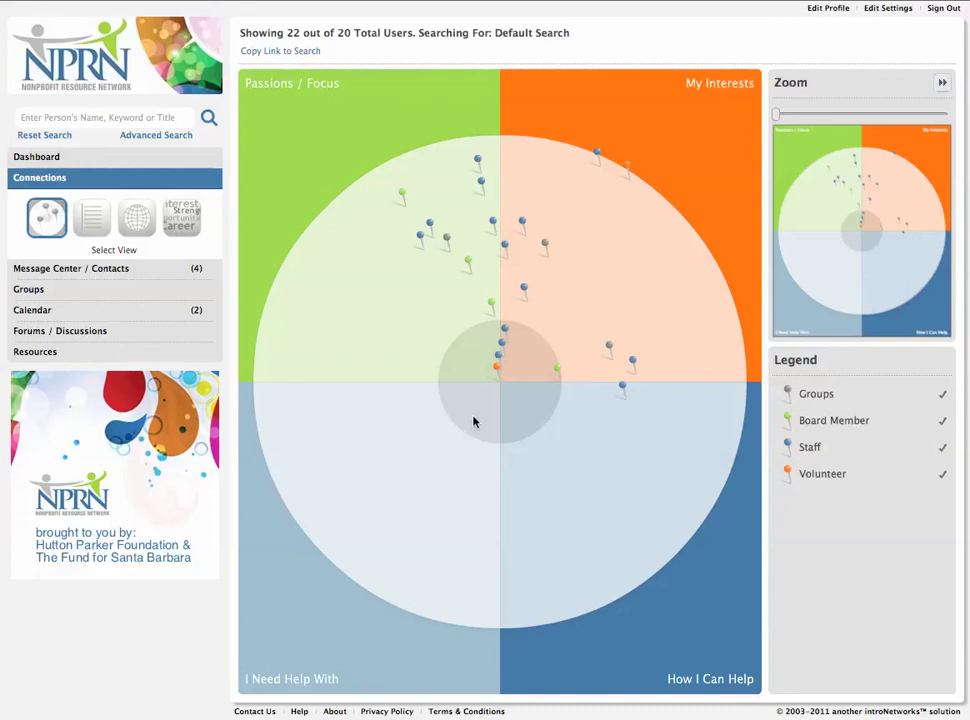
mouse_move(598, 152)
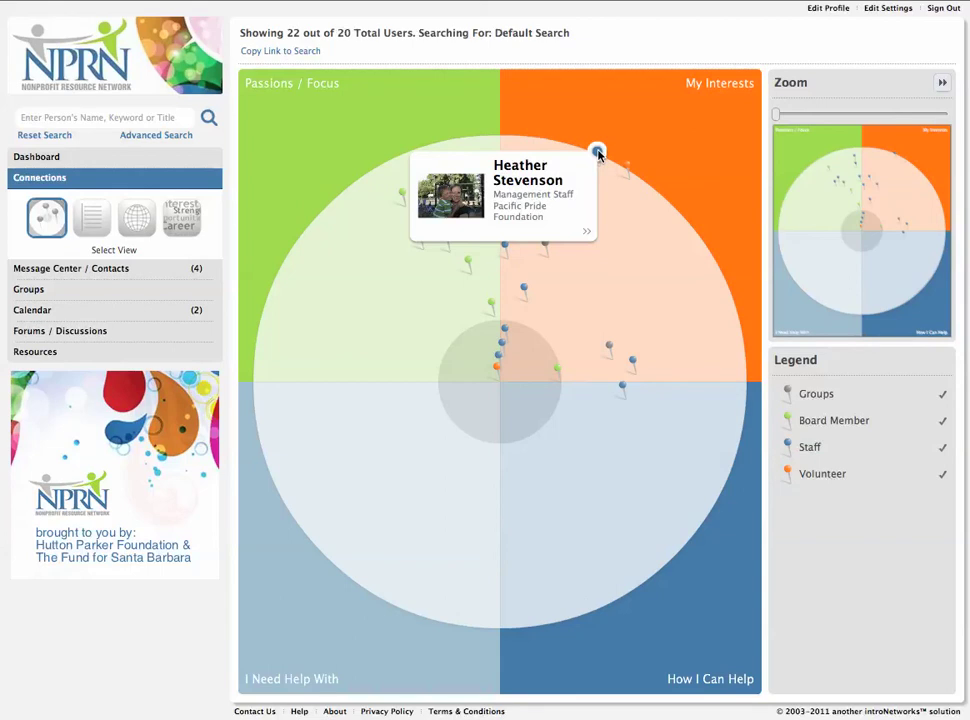
click(598, 152)
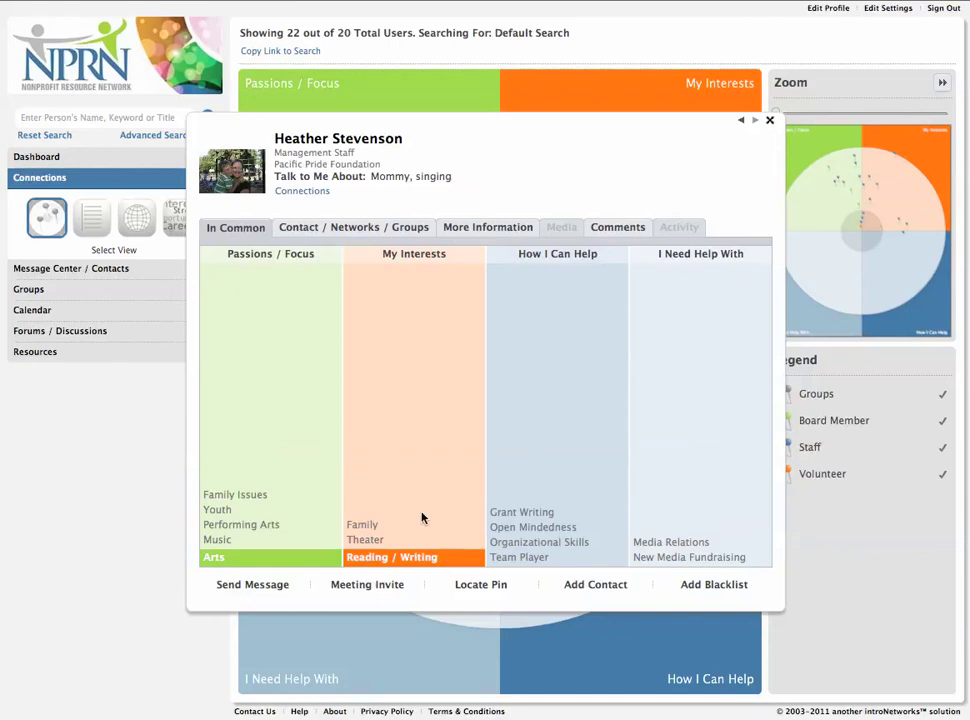
click(770, 120)
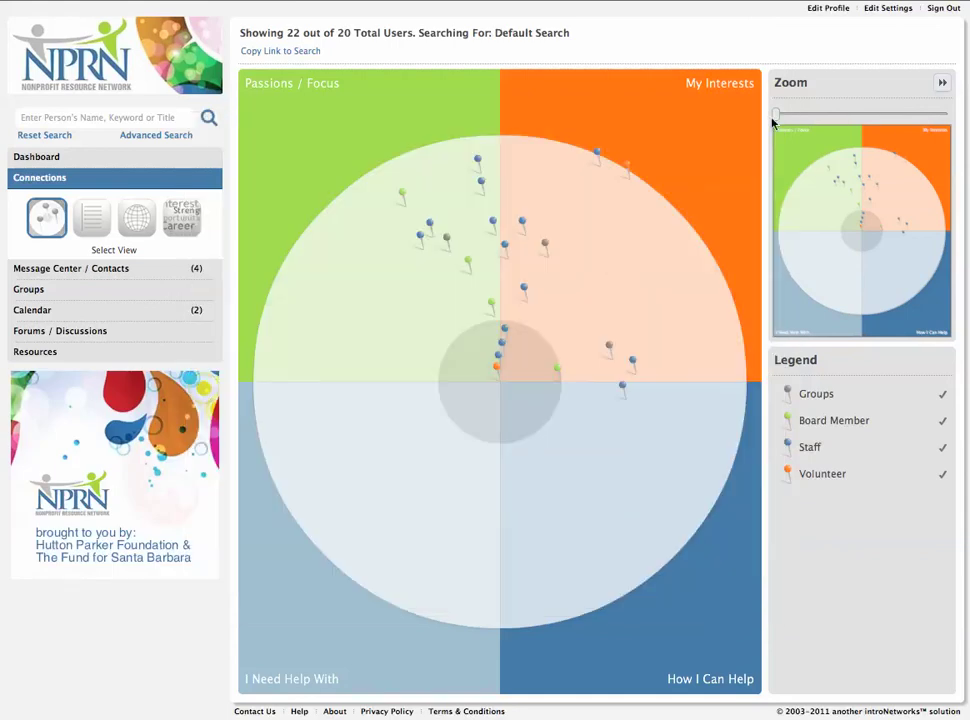
Examine the common tags, contact details and additional information of the Partners in Education staff member near the map's centre
click(500, 358)
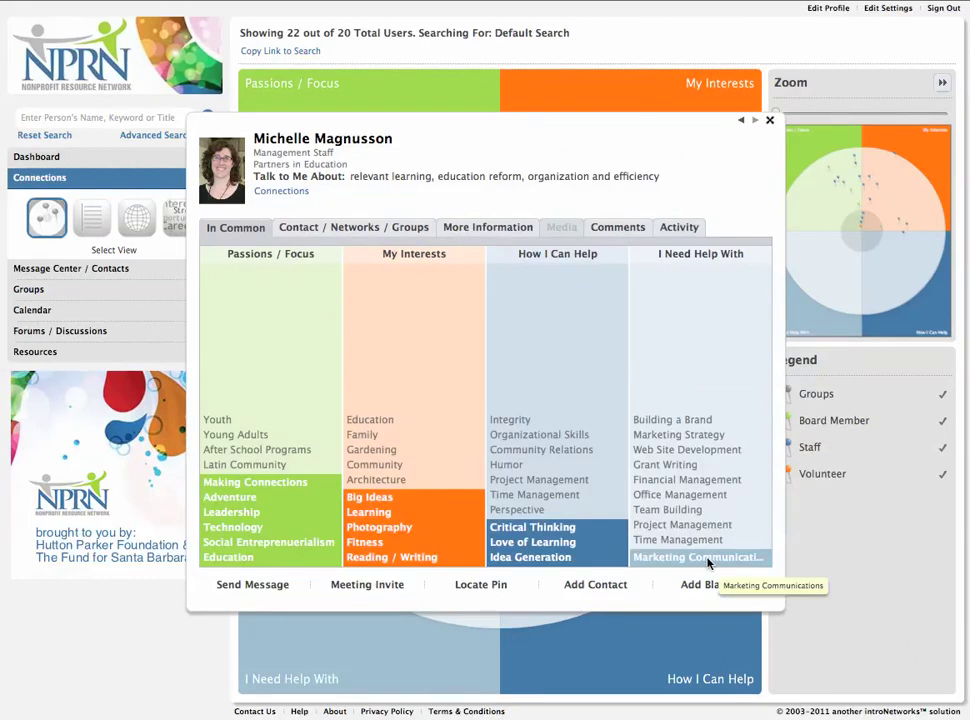
click(393, 229)
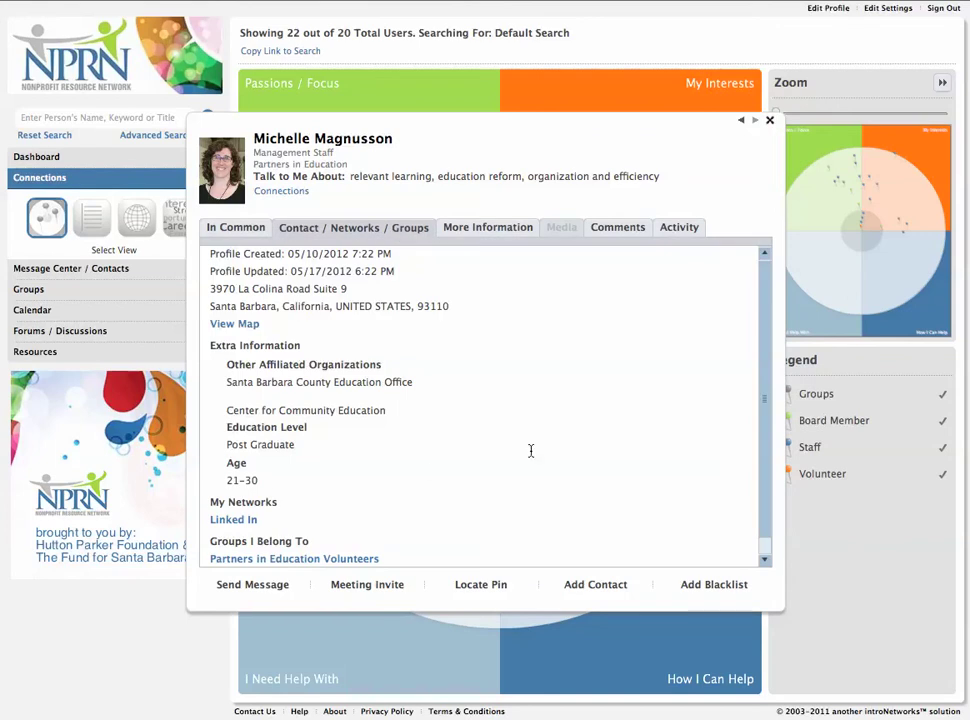
scroll(762, 440, down, 1)
scroll(750, 400, up, 1)
click(459, 222)
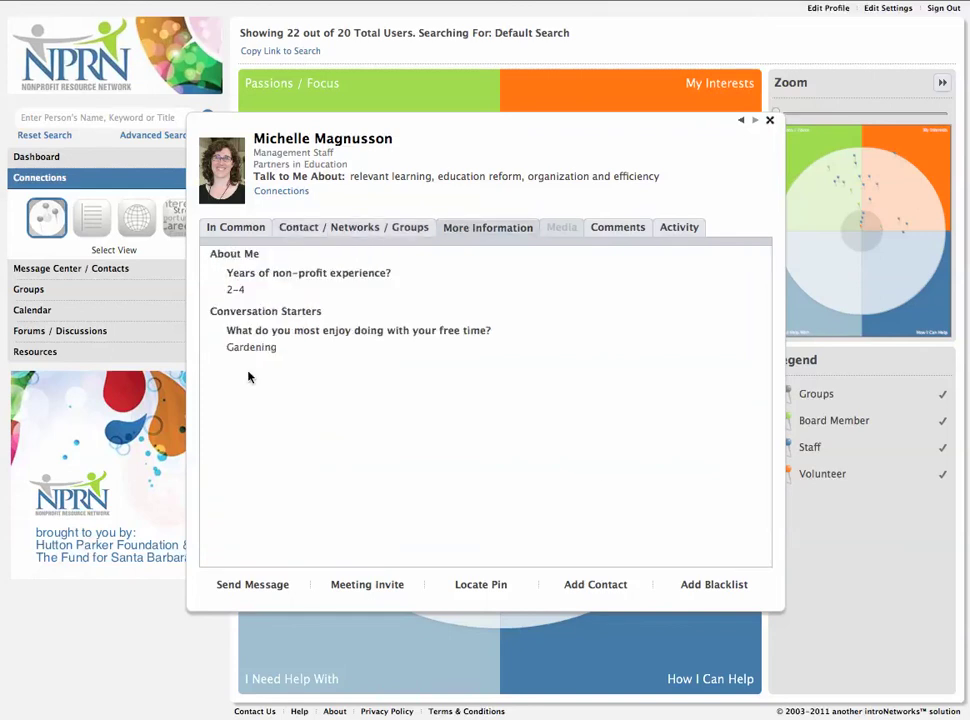
click(768, 120)
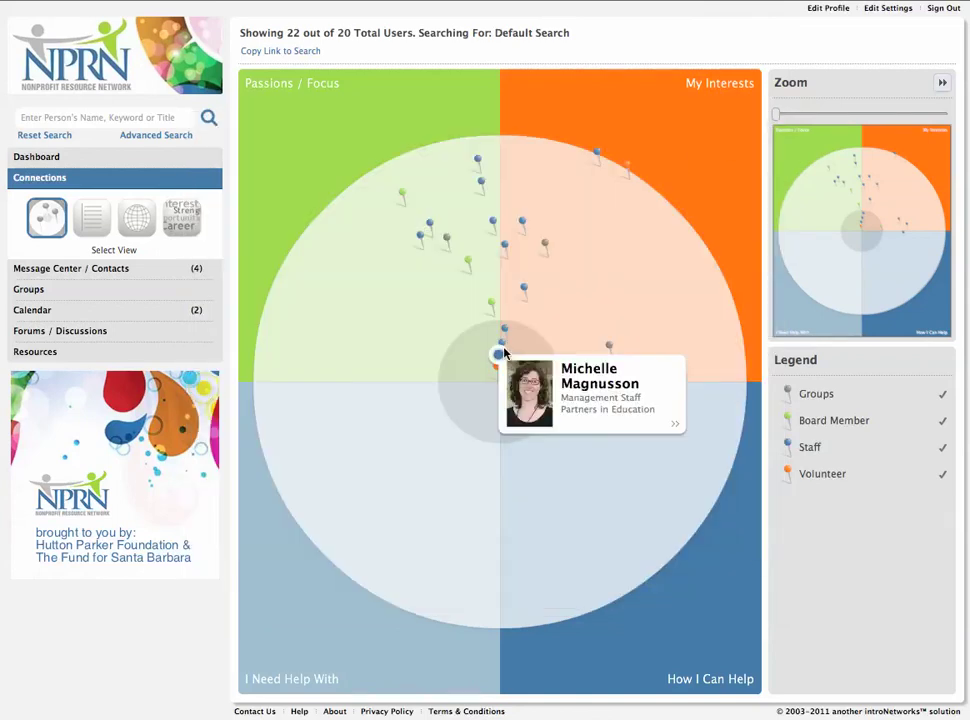
View the contact, network and group details of the Alpha Resource Center executive director, and close the card
mouse_move(504, 345)
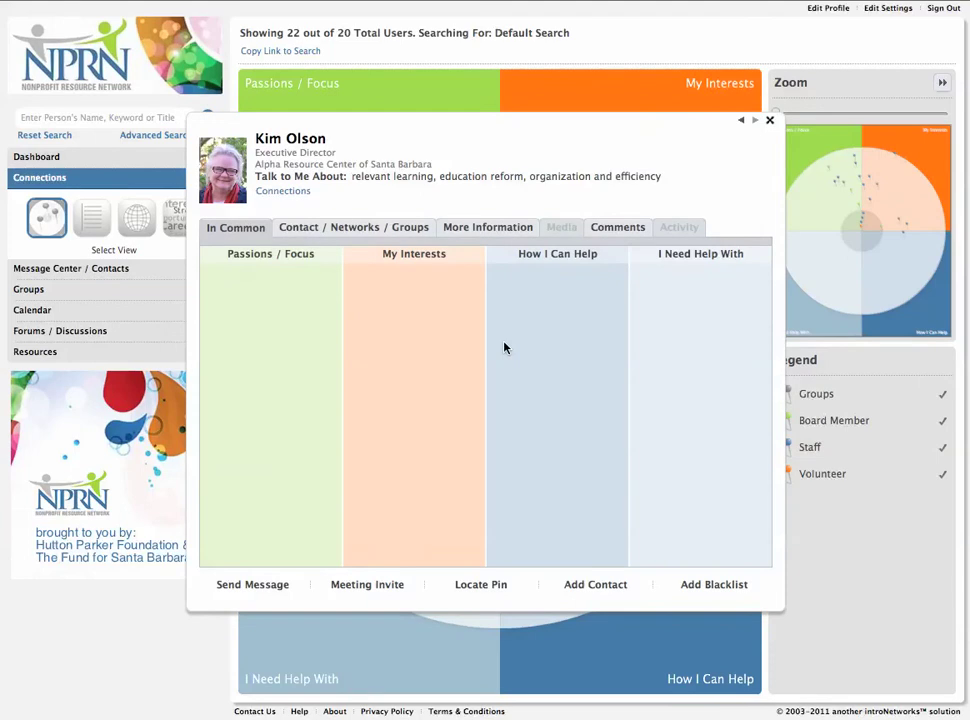
click(398, 227)
drag(762, 390, 745, 267)
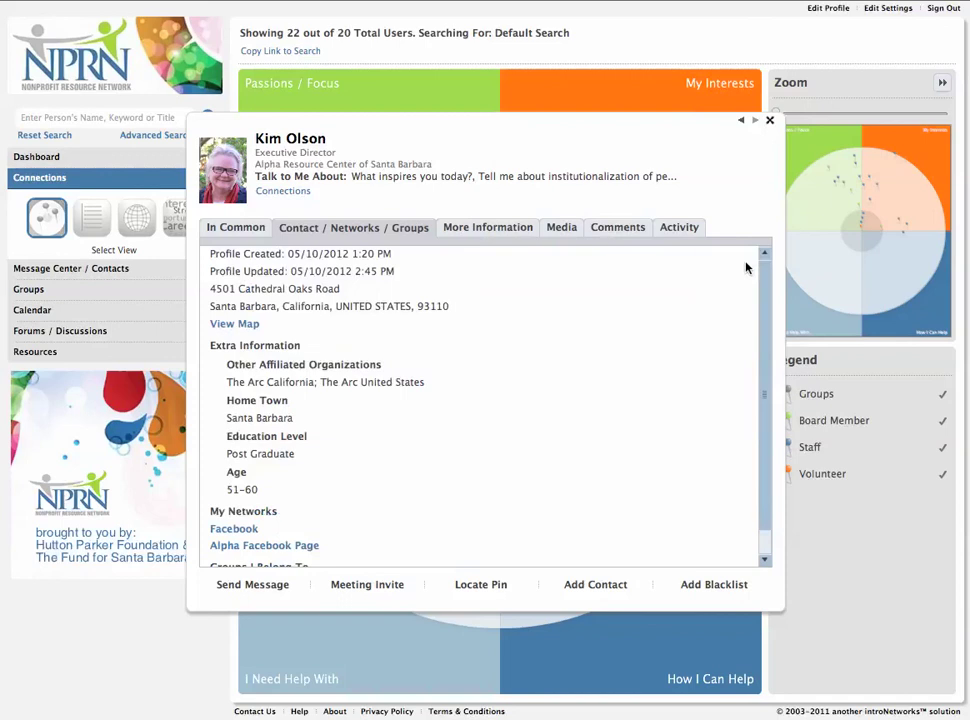
click(769, 121)
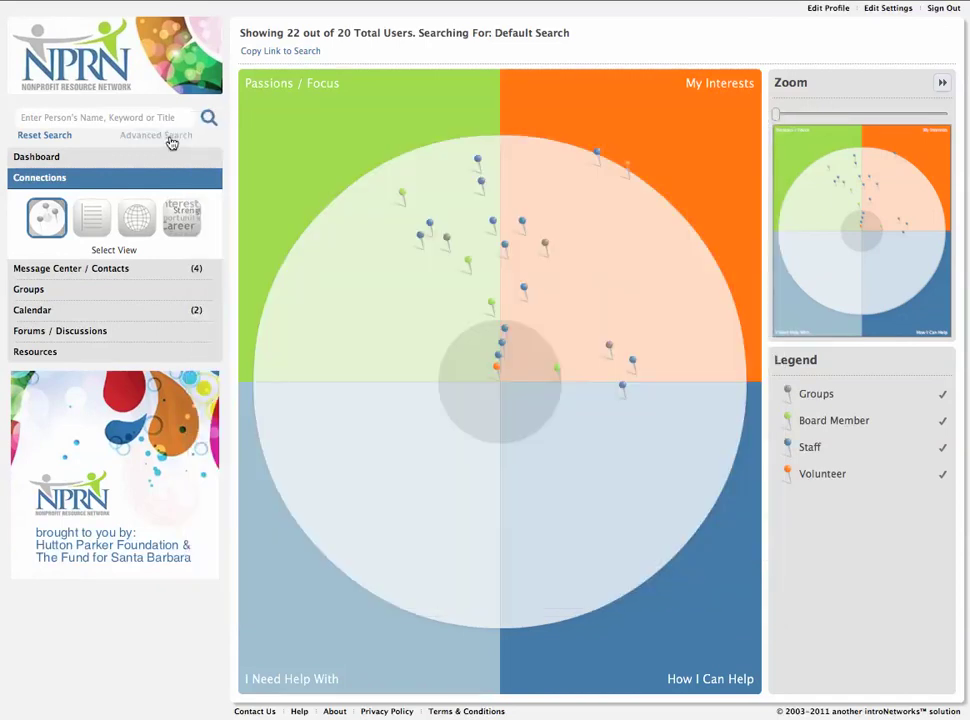
Run an advanced search adding the tags Education under Passions / Focus and Cooking under My Interests
click(171, 142)
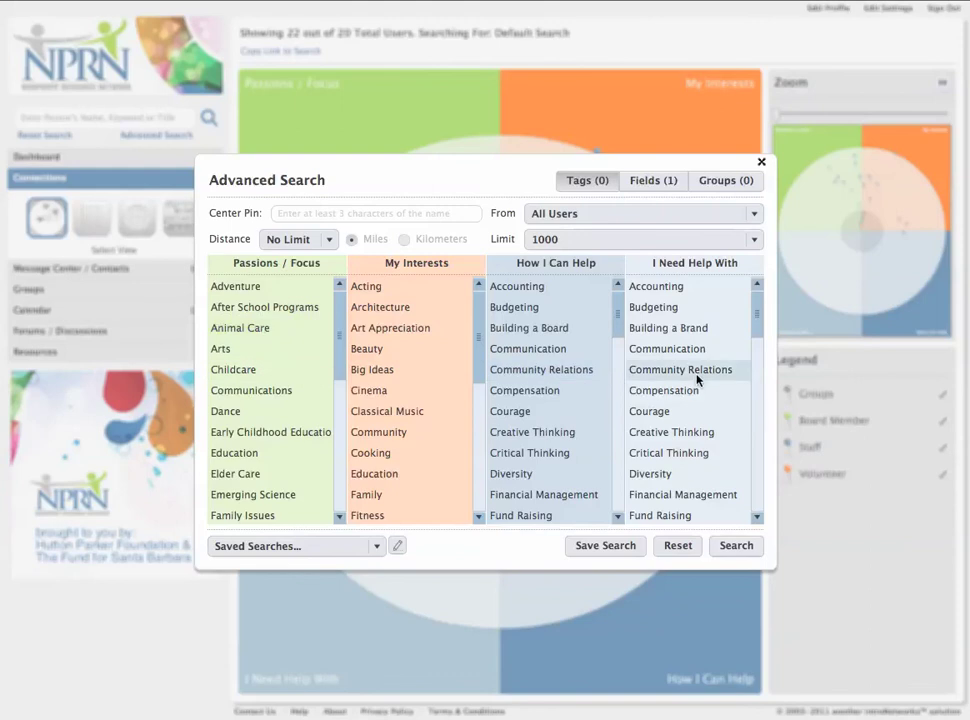
click(245, 455)
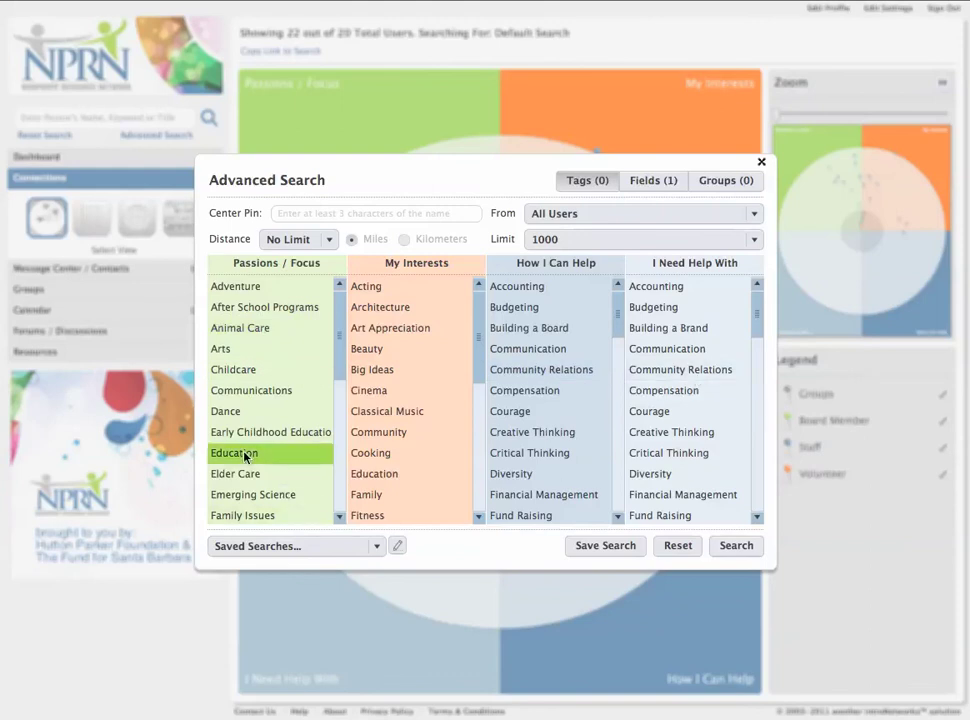
click(376, 455)
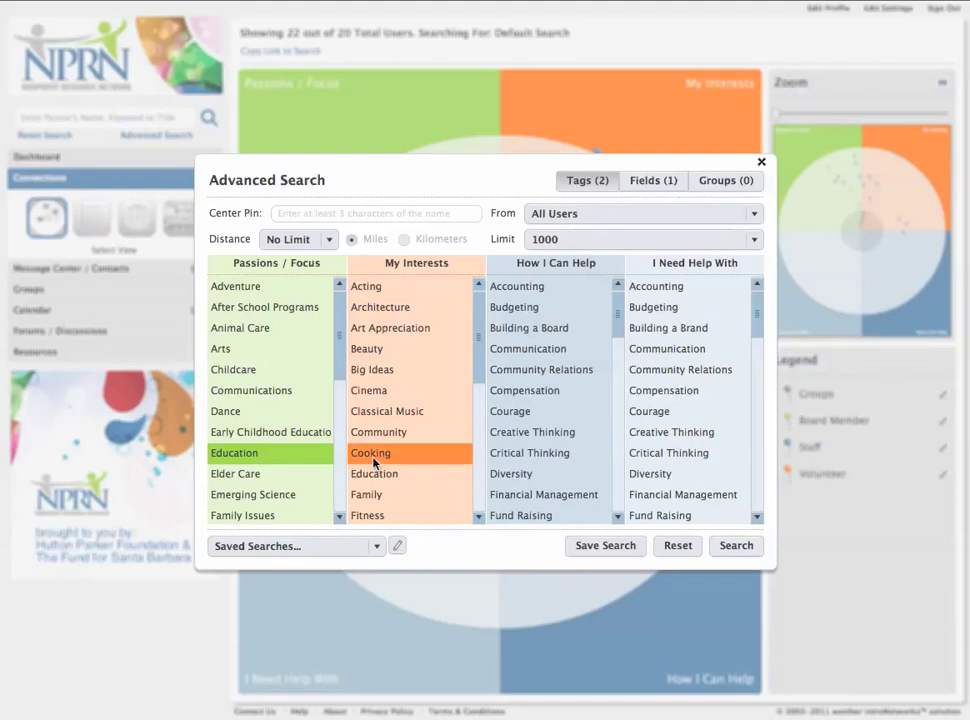
click(730, 547)
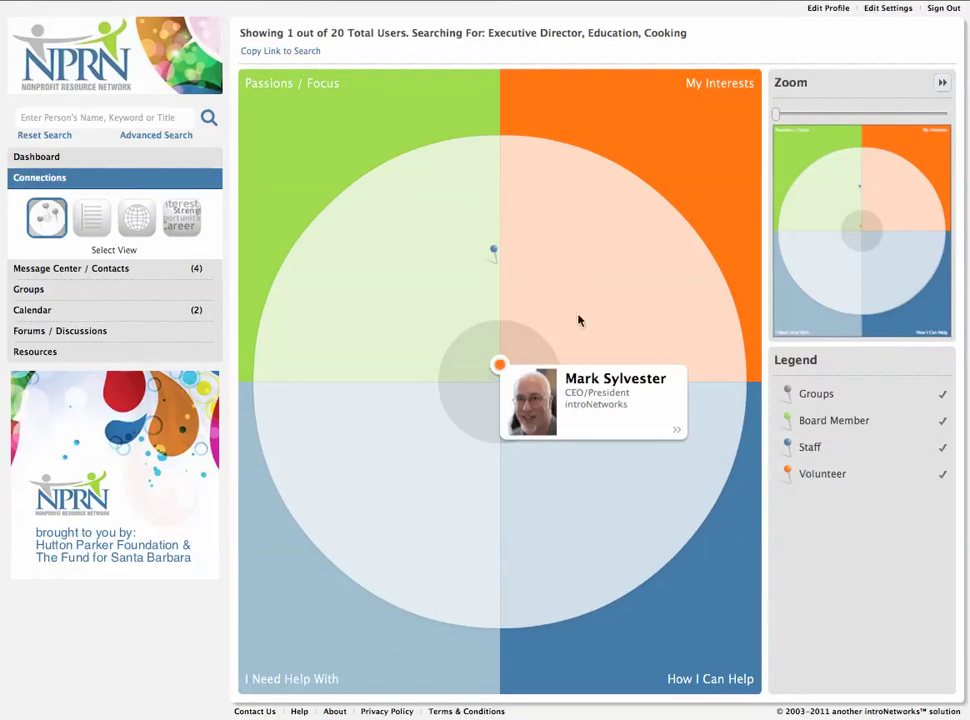
mouse_move(493, 252)
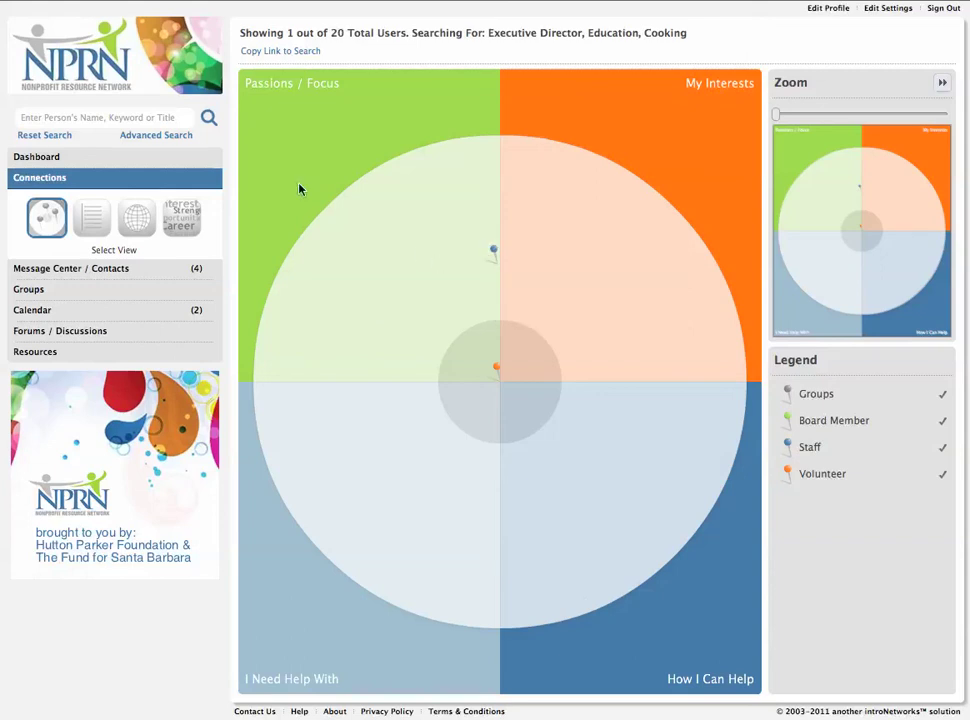
Reset the search and run an advanced search with one field, Title, set to Executive Director
click(49, 137)
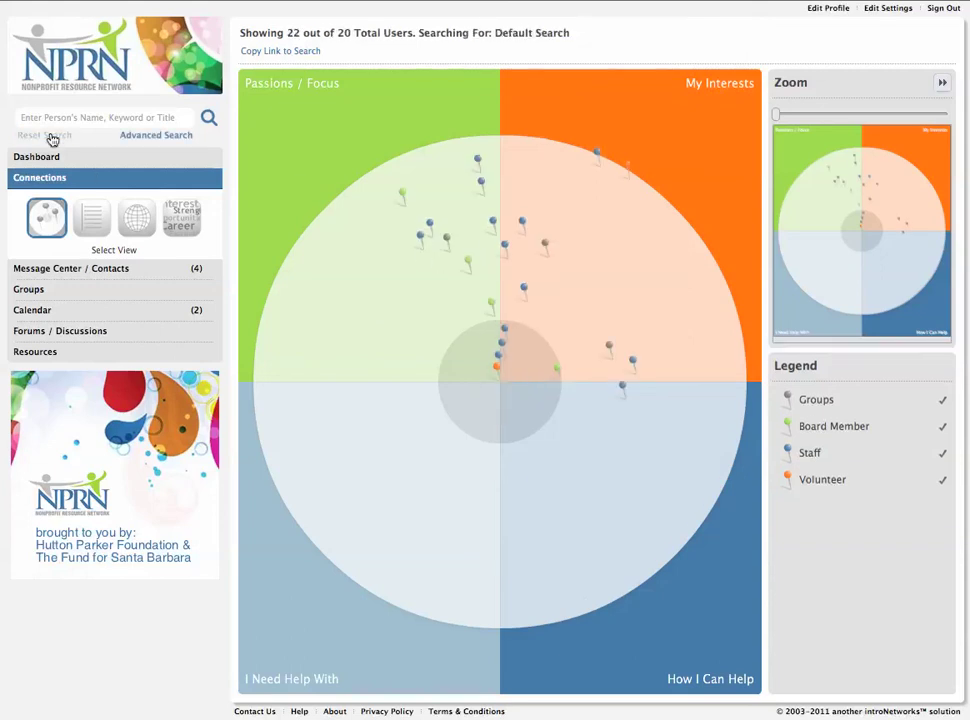
click(145, 144)
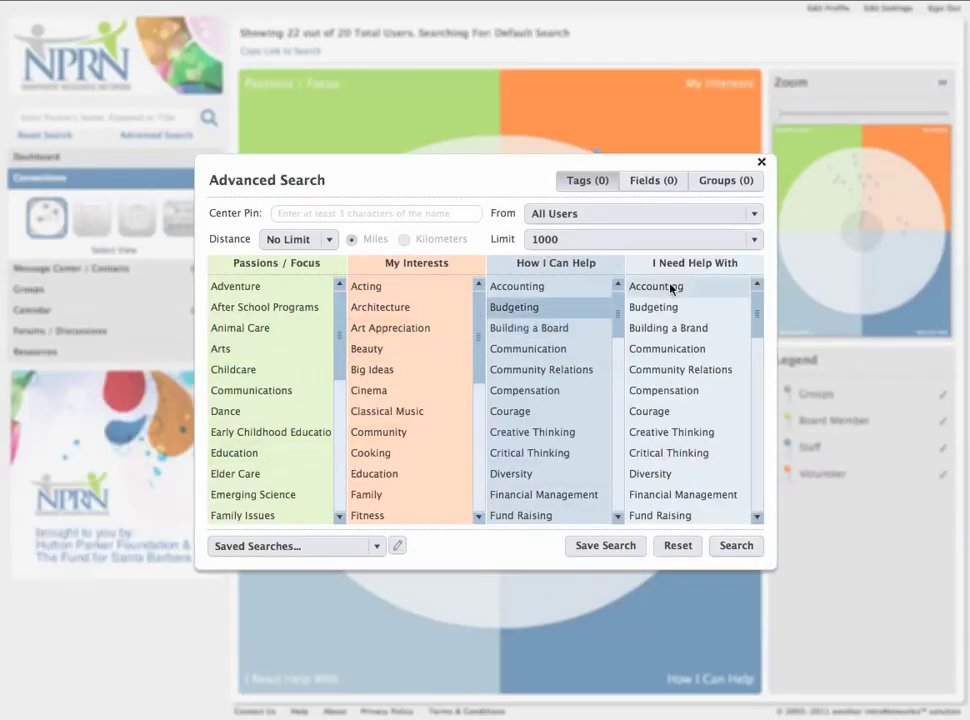
click(671, 183)
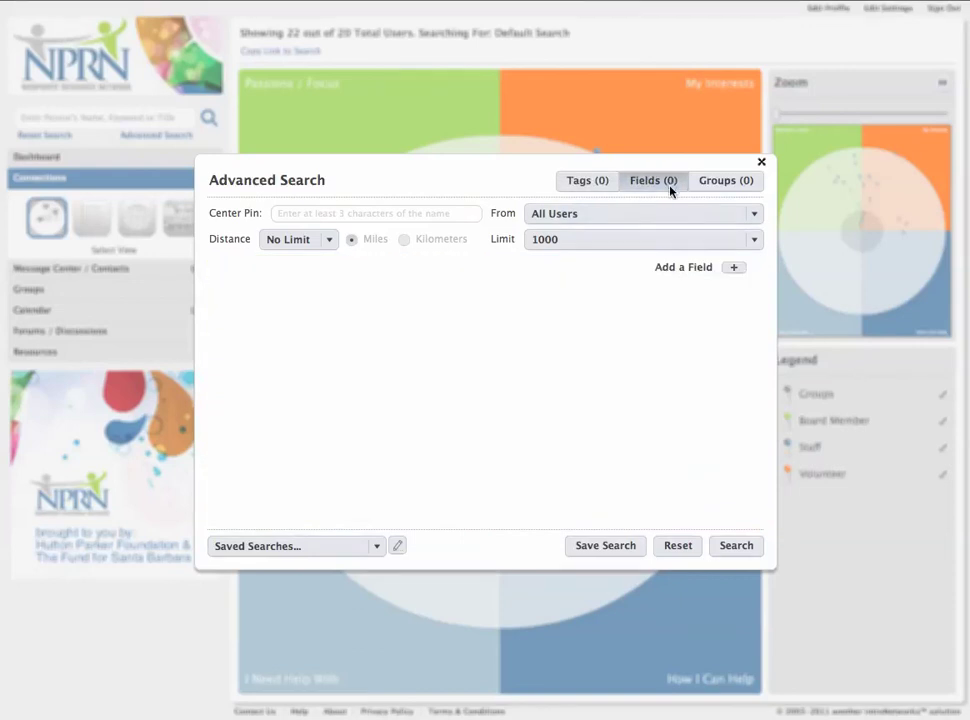
click(735, 268)
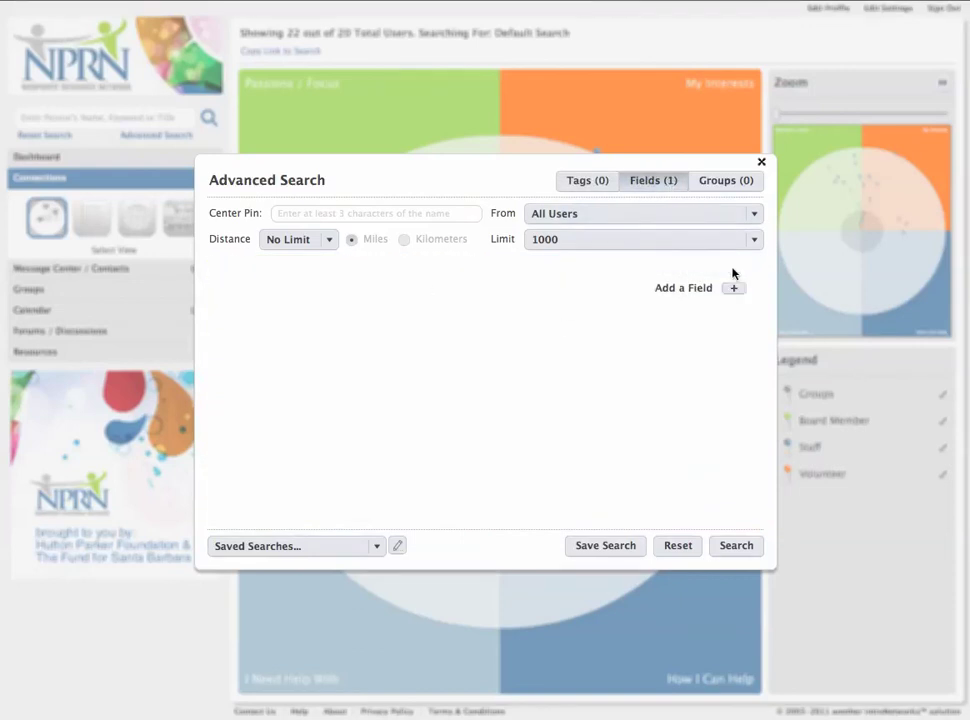
click(450, 265)
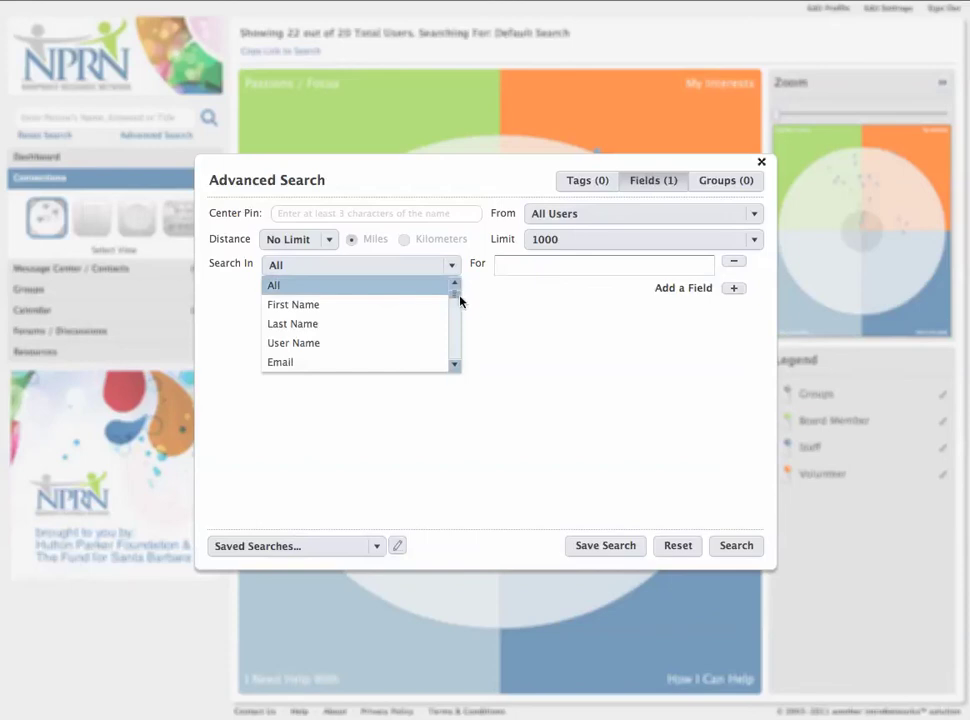
scroll(457, 303, down, 6)
mouse_move(455, 313)
mouse_down()
mouse_move(454, 355)
mouse_move(454, 308)
mouse_up()
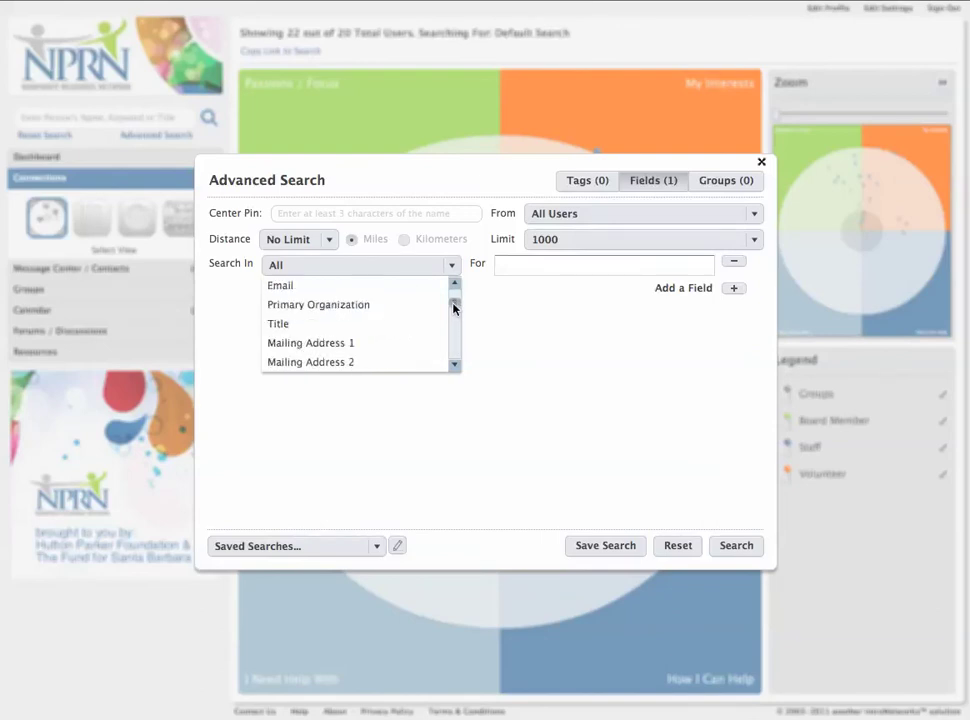
click(310, 324)
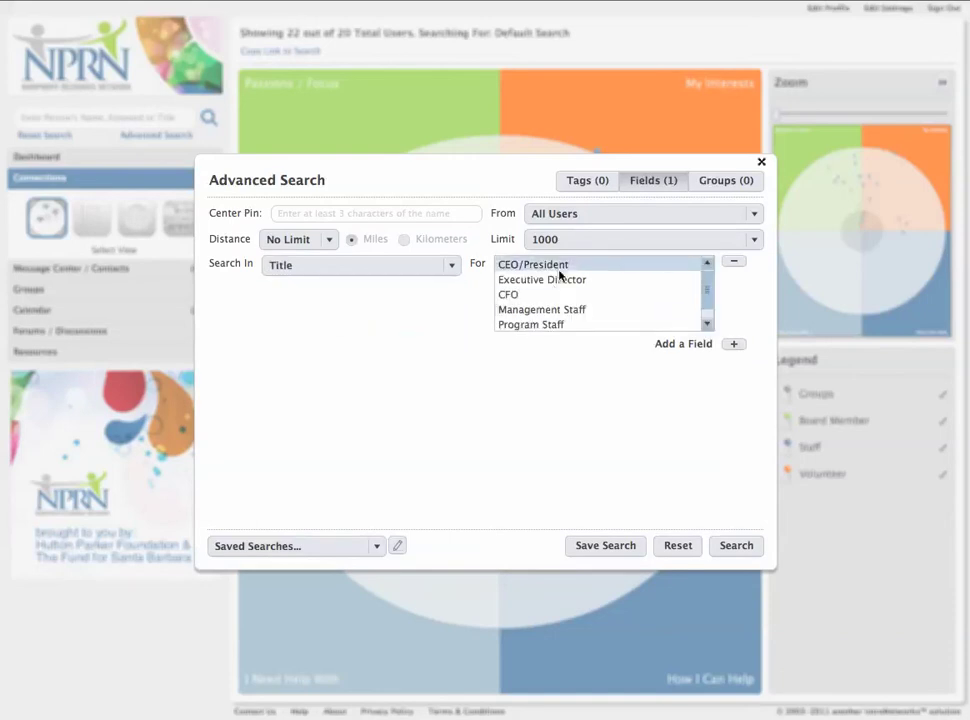
click(559, 281)
click(737, 553)
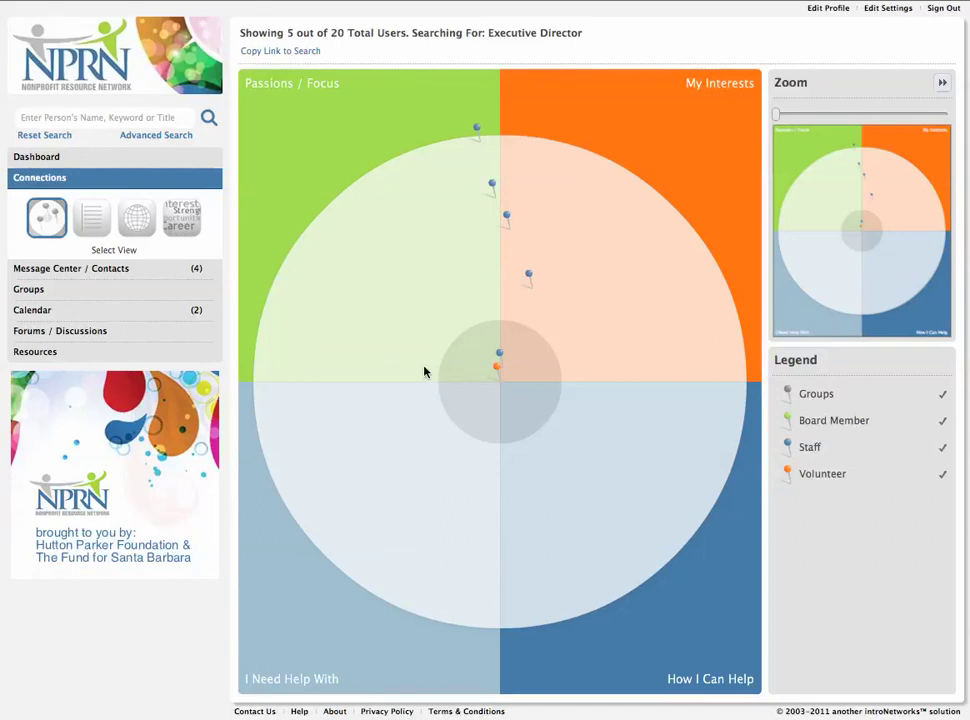
Return to the dashboard and view the user settings for visibility, comments and notifications without changing them
click(176, 159)
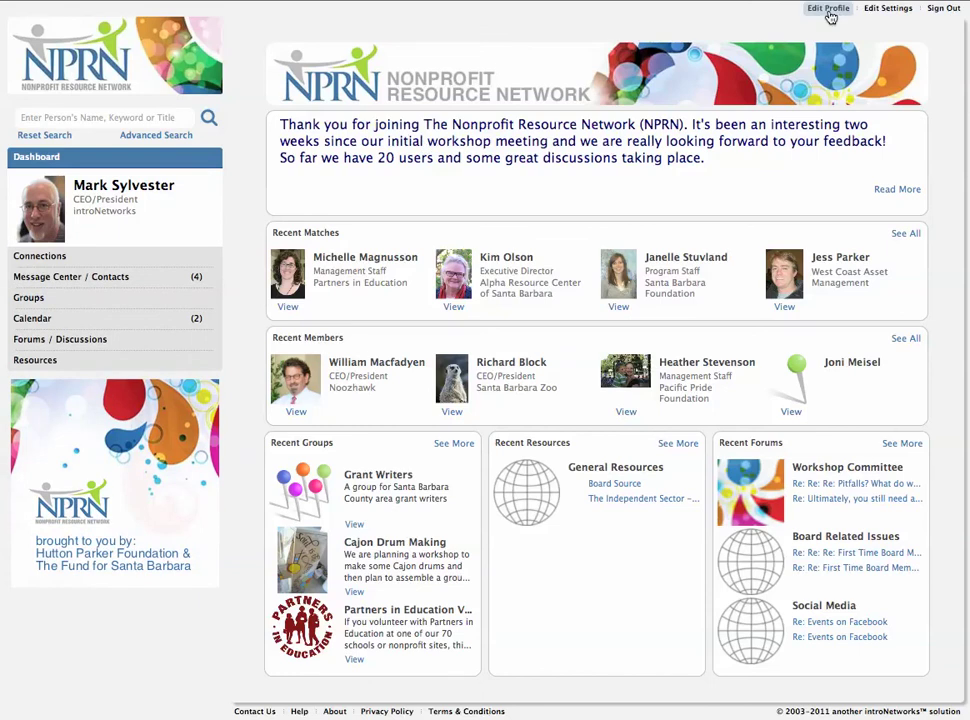
click(883, 10)
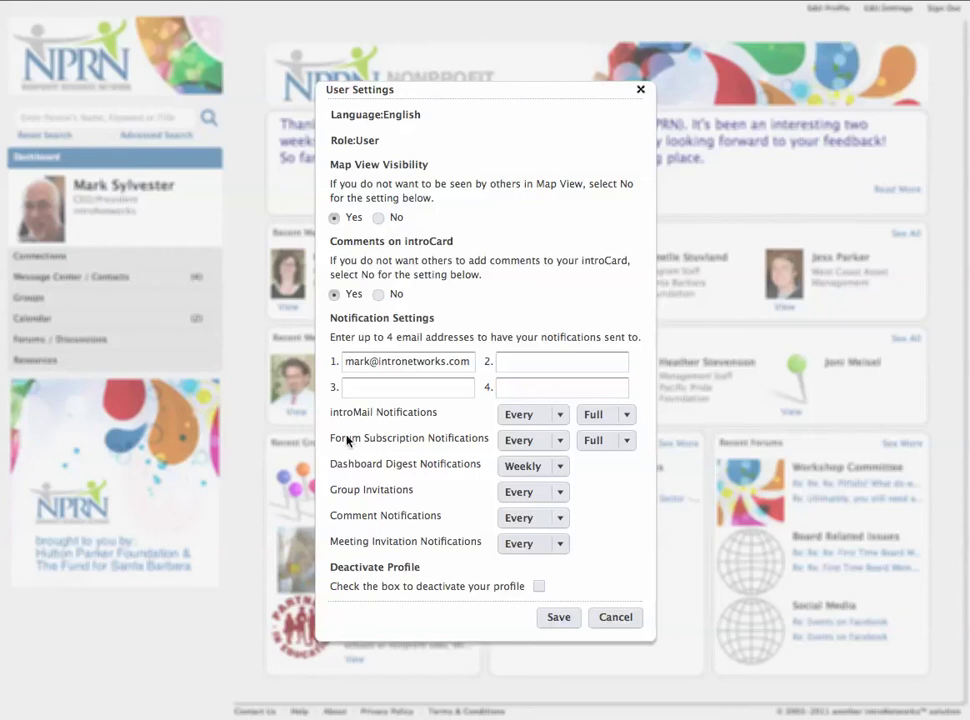
click(640, 90)
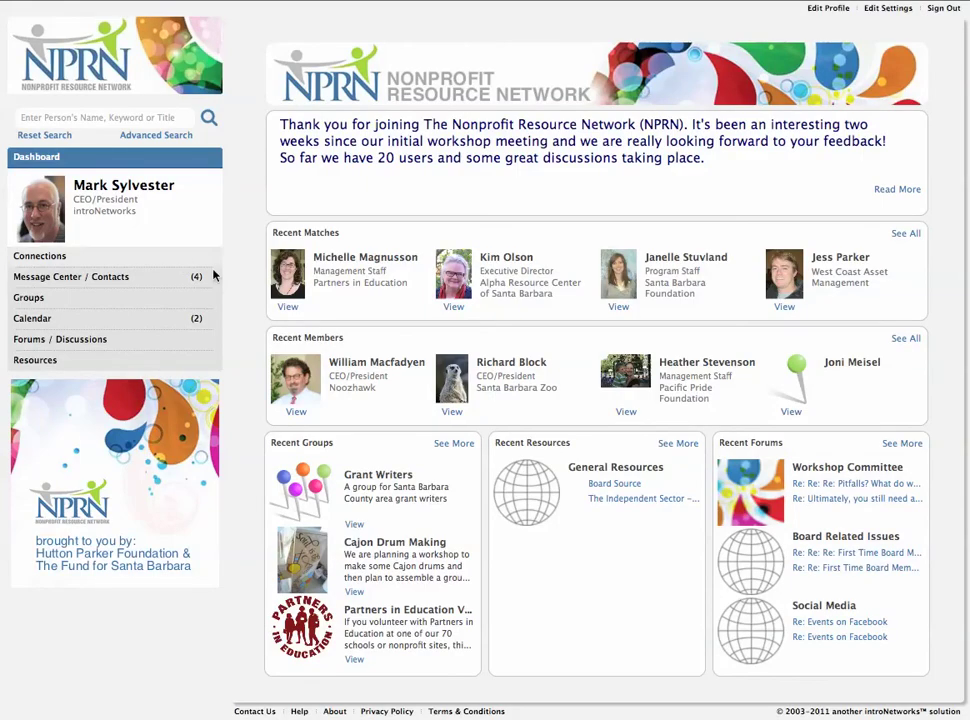